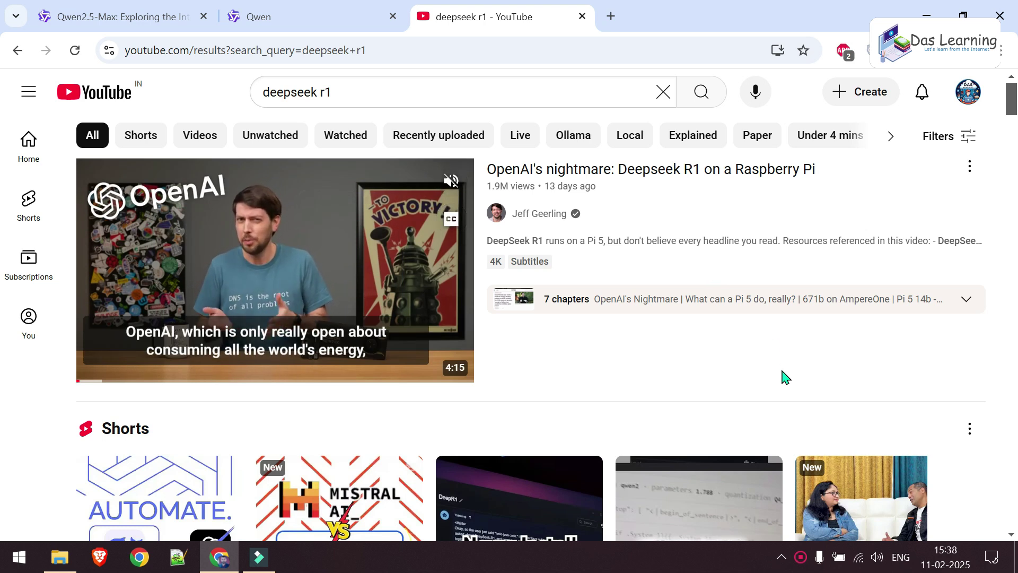
Step: Switch to the Qwen2.5-Max blog post and scroll through its benchmark chart comparing it with DeepSeek-V3
scroll(785, 377, "down", 6)
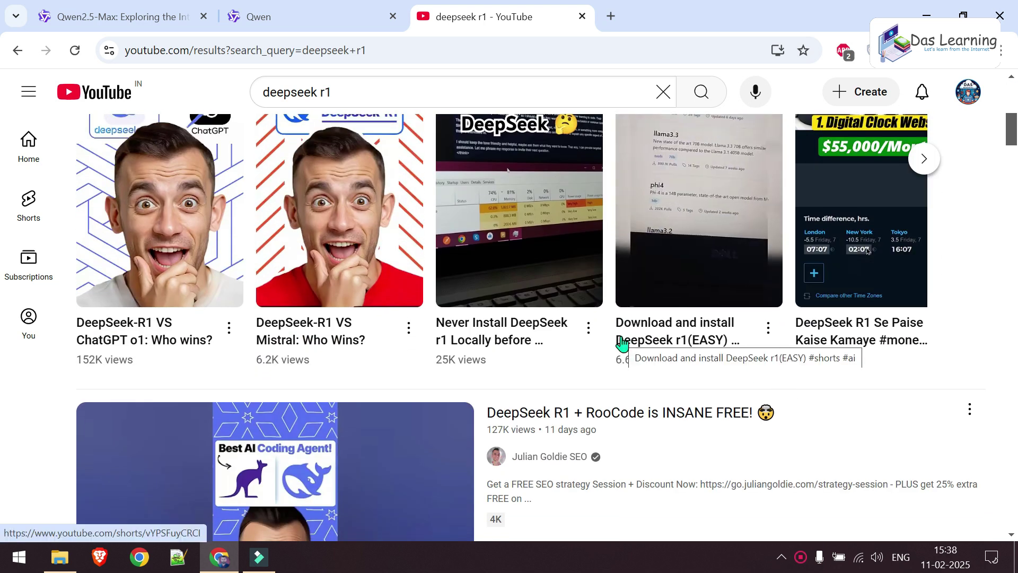
left_click(137, 18)
scroll(441, 289, "up", 8)
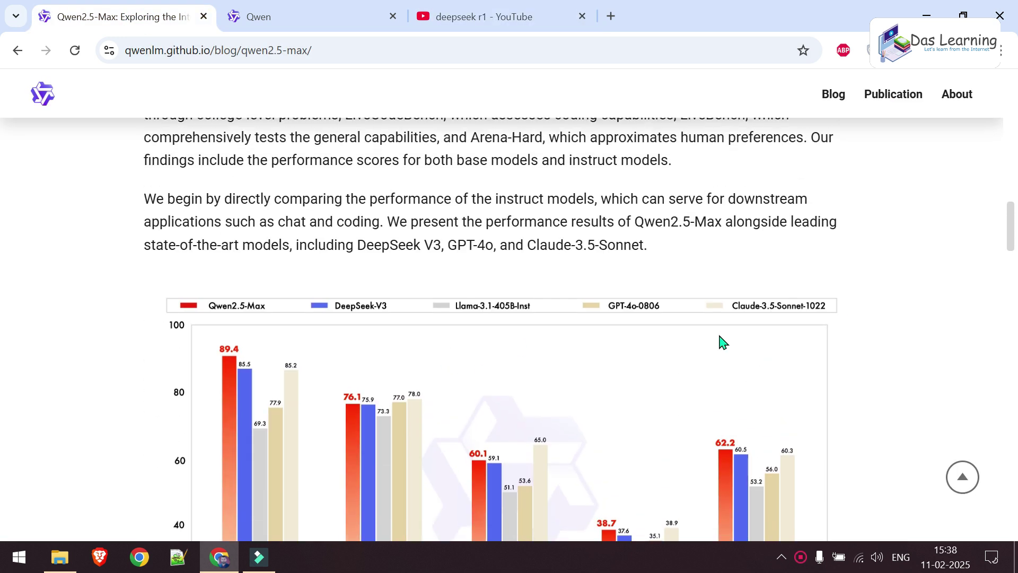
scroll(855, 309, "down", 3)
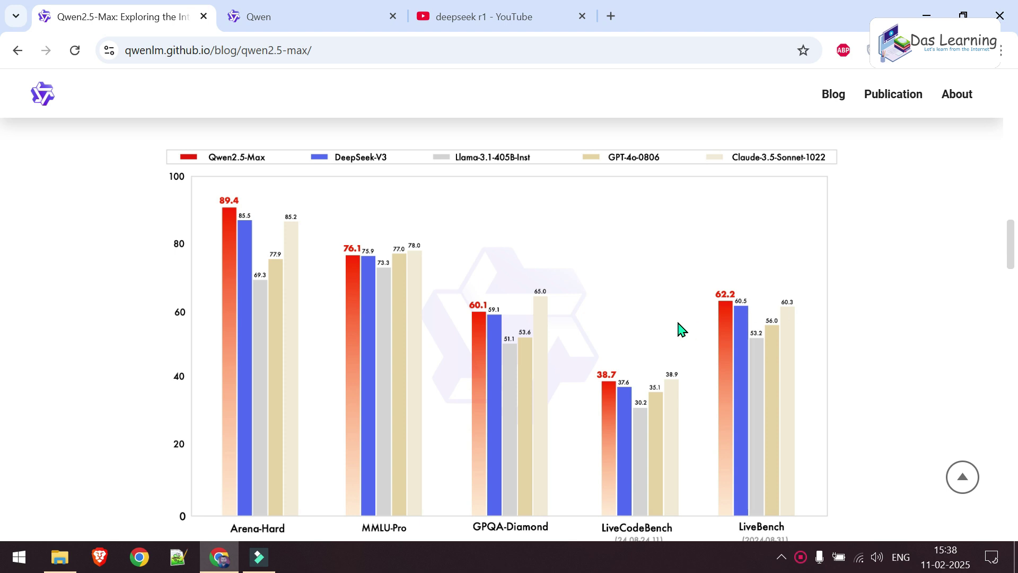
scroll(680, 329, "down", 10)
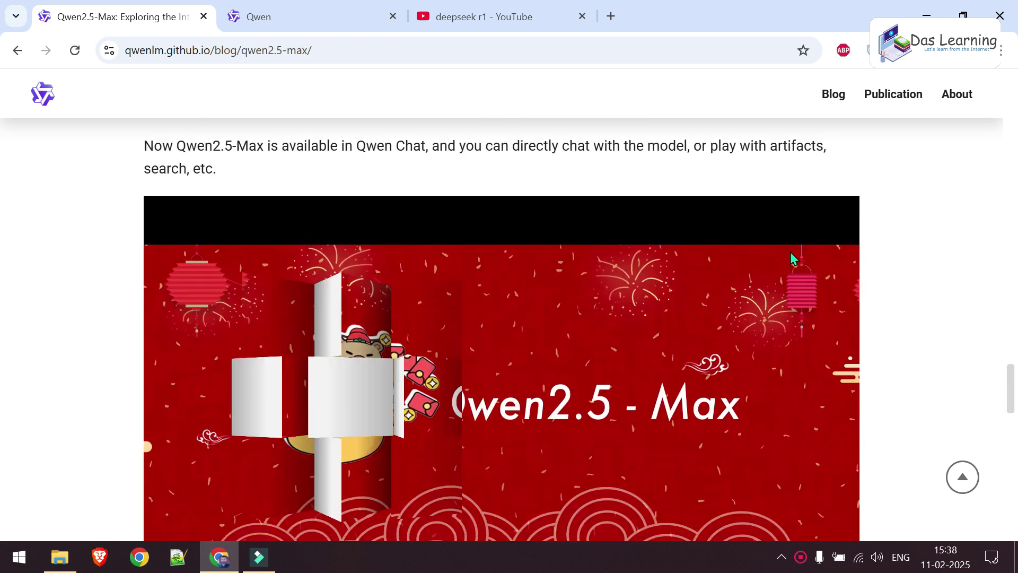
scroll(280, 420, "down", 5)
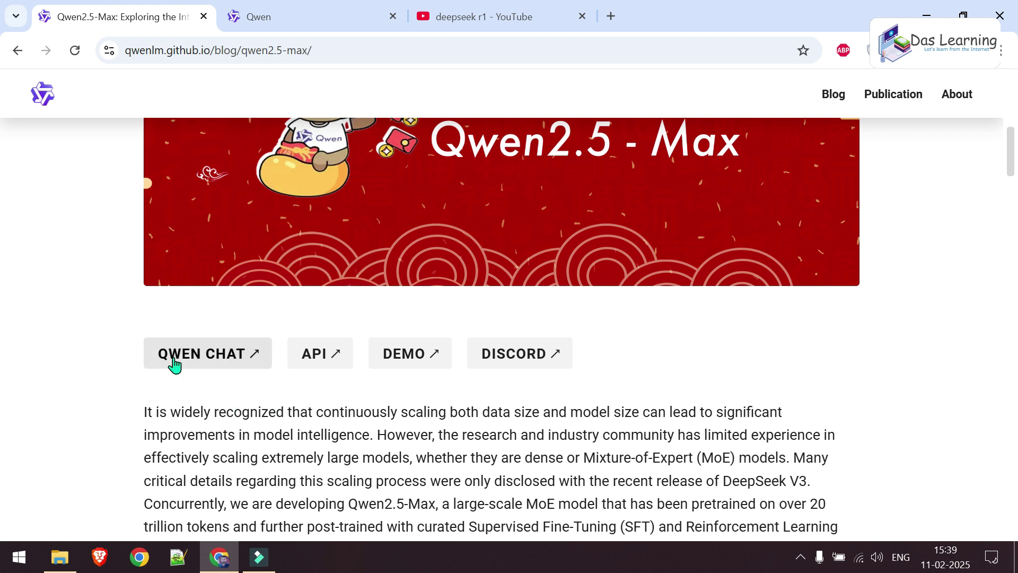
Step: Open Qwen Chat, ask 'what is tesla coil', and read through the streamed answer
left_click(222, 371)
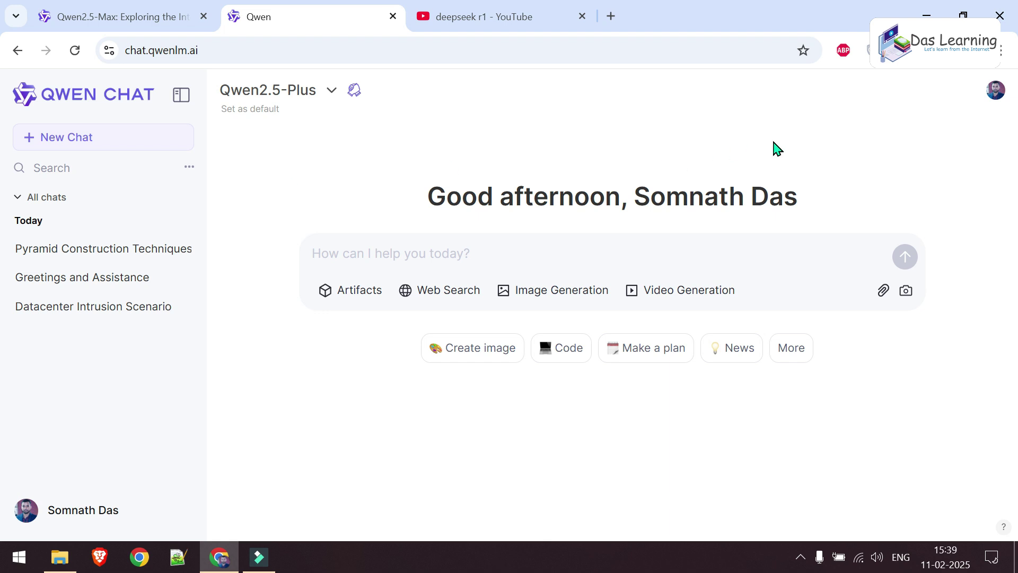
left_click(456, 254)
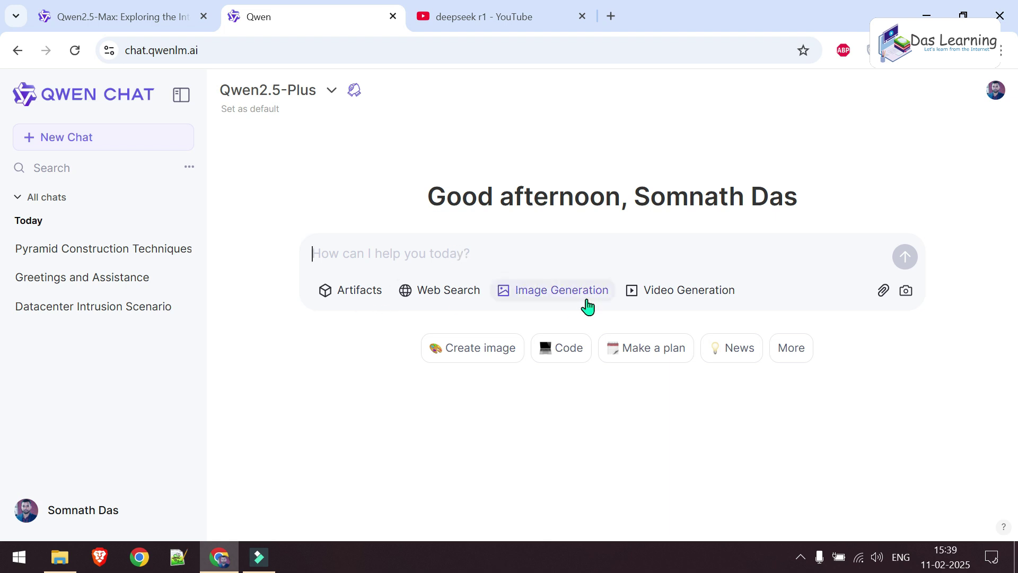
type("what is tesla coil")
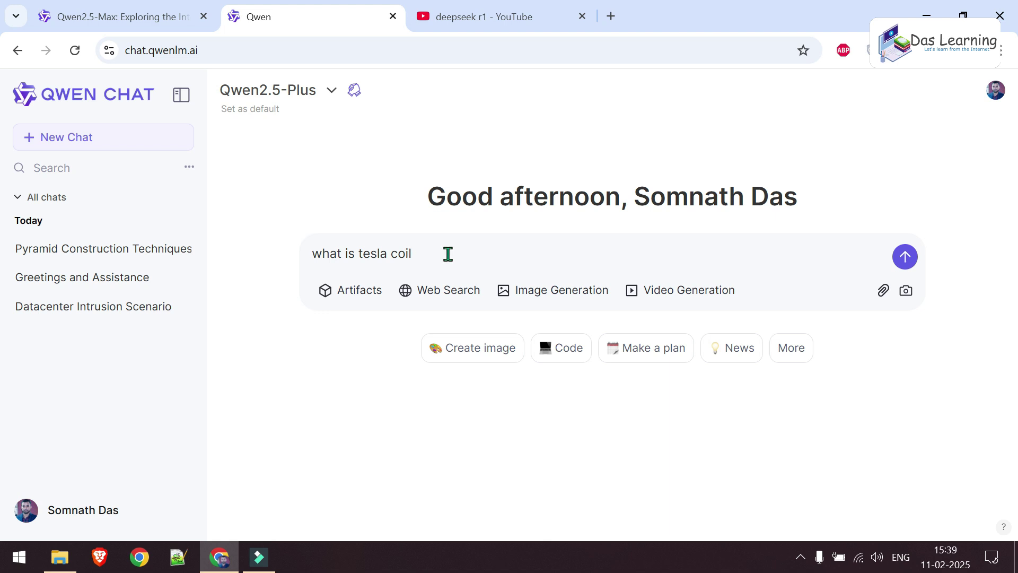
key("Return")
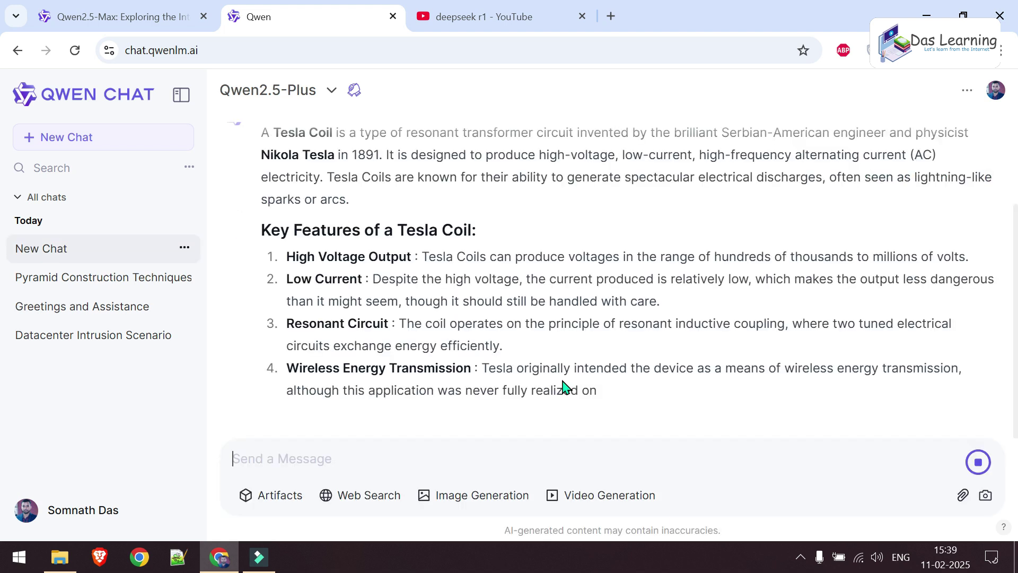
scroll(563, 386, "up", 3)
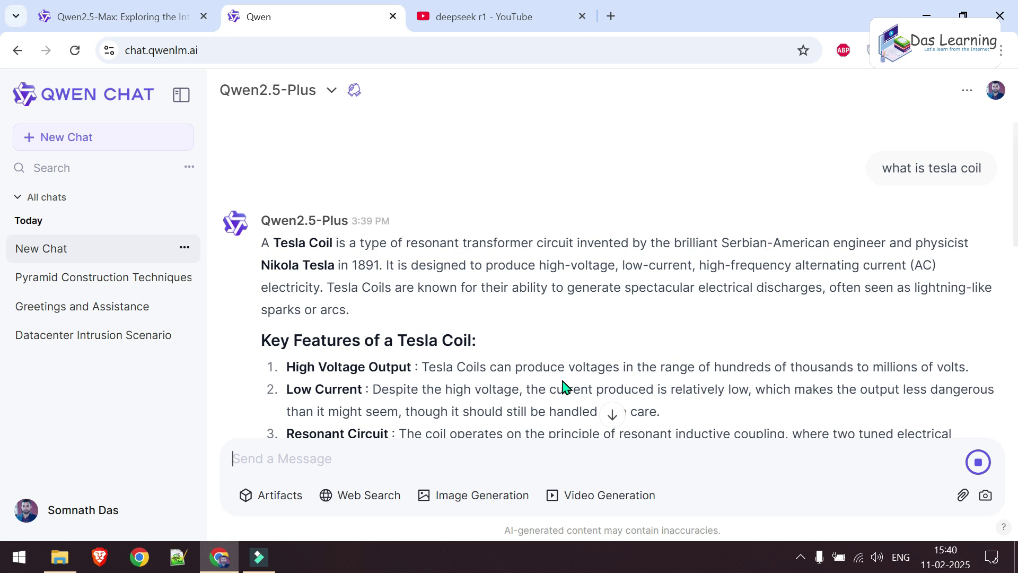
scroll(563, 386, "down", 10)
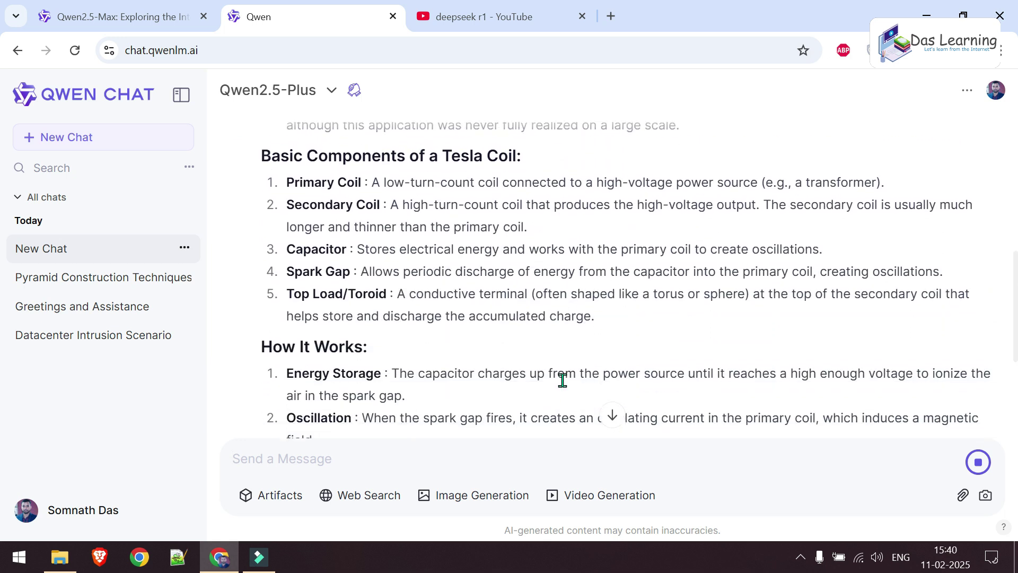
scroll(564, 386, "down", 6)
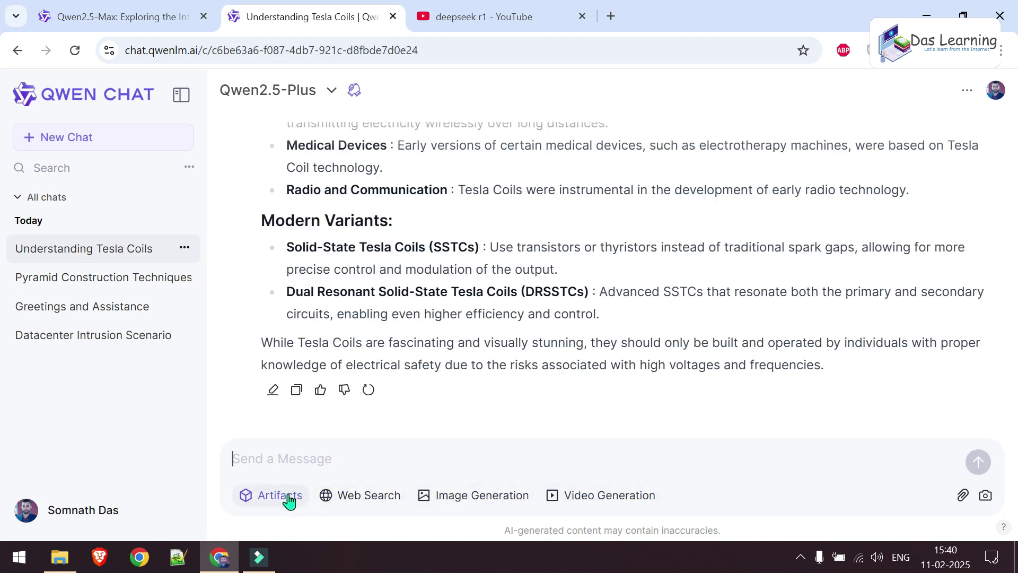
Step: In a new chat with Artifacts on, send the colorful-balls-in-a-circle HTML game prompt, then close its preview
left_click(80, 139)
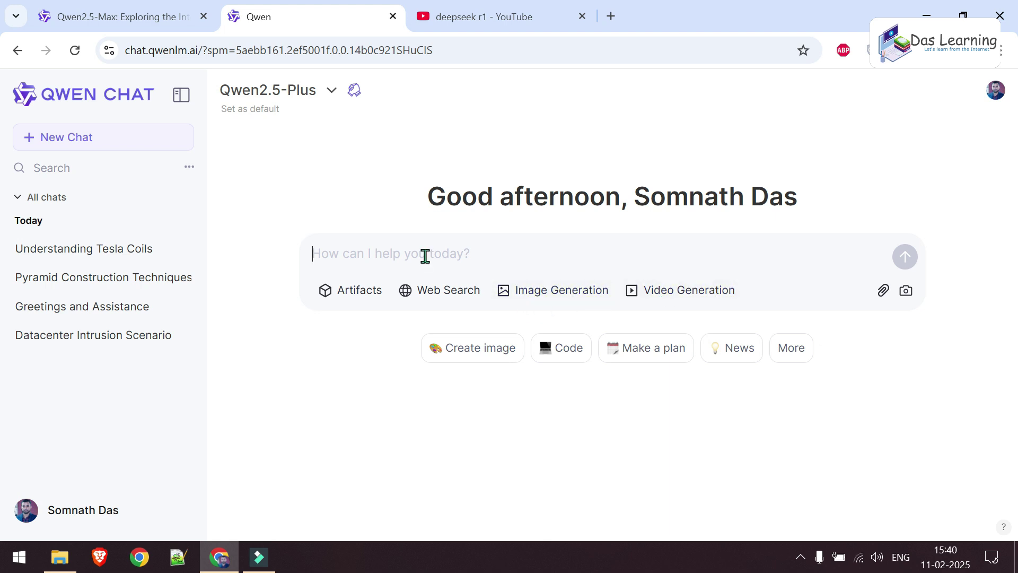
left_click(354, 295)
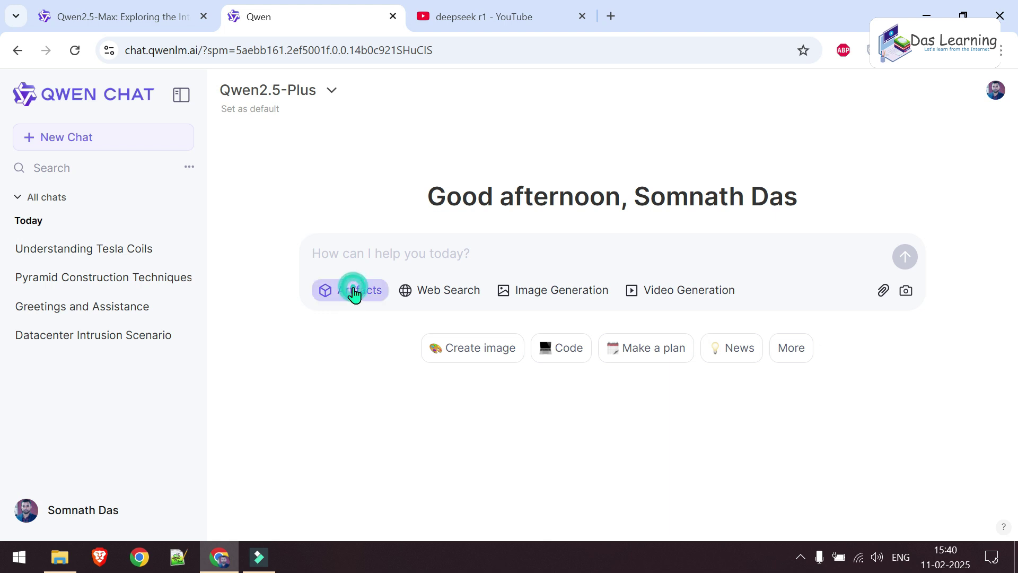
type("a html base game to fill colorful balls in a circle")
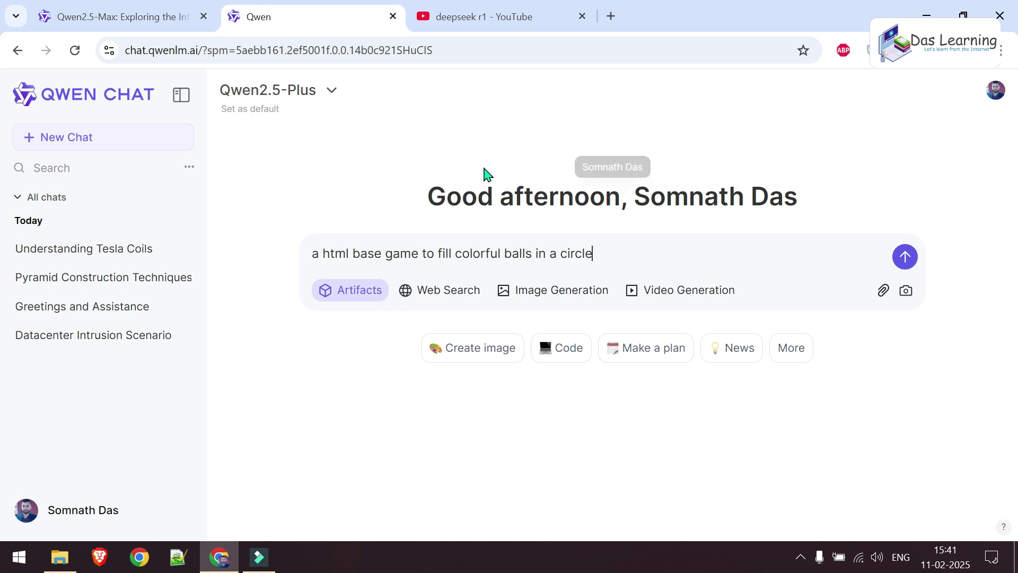
left_click(332, 91)
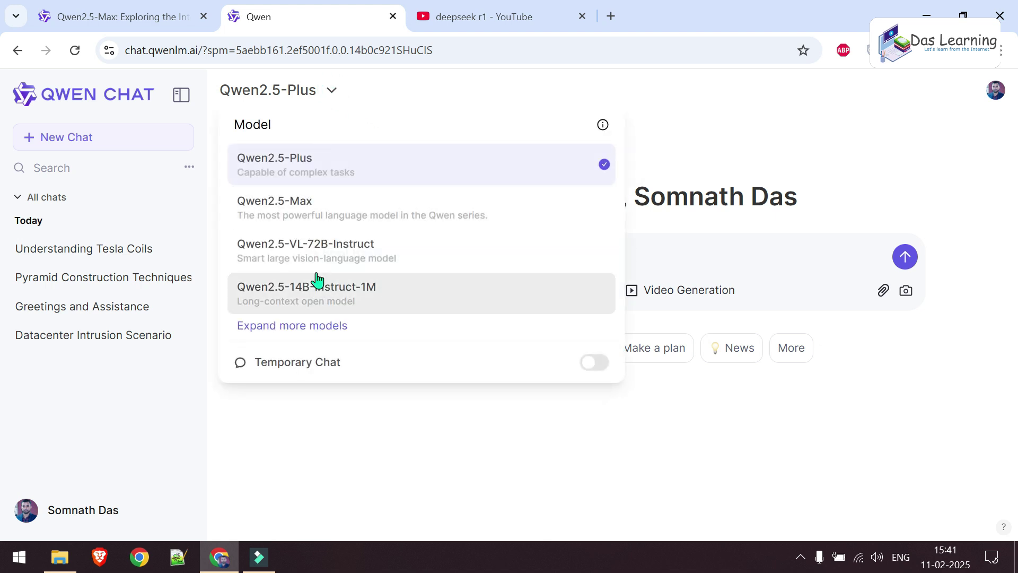
left_click(676, 259)
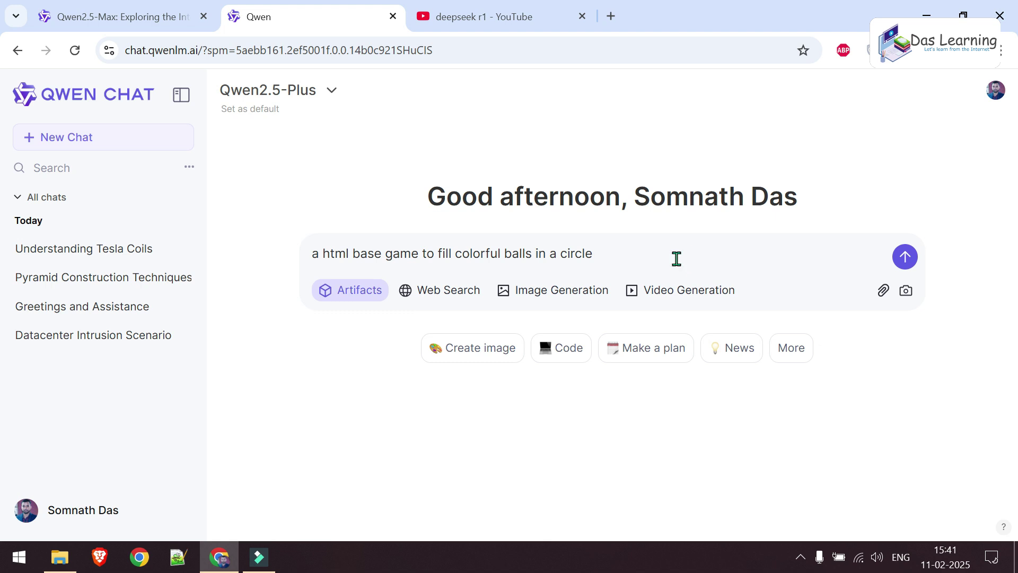
key("Return")
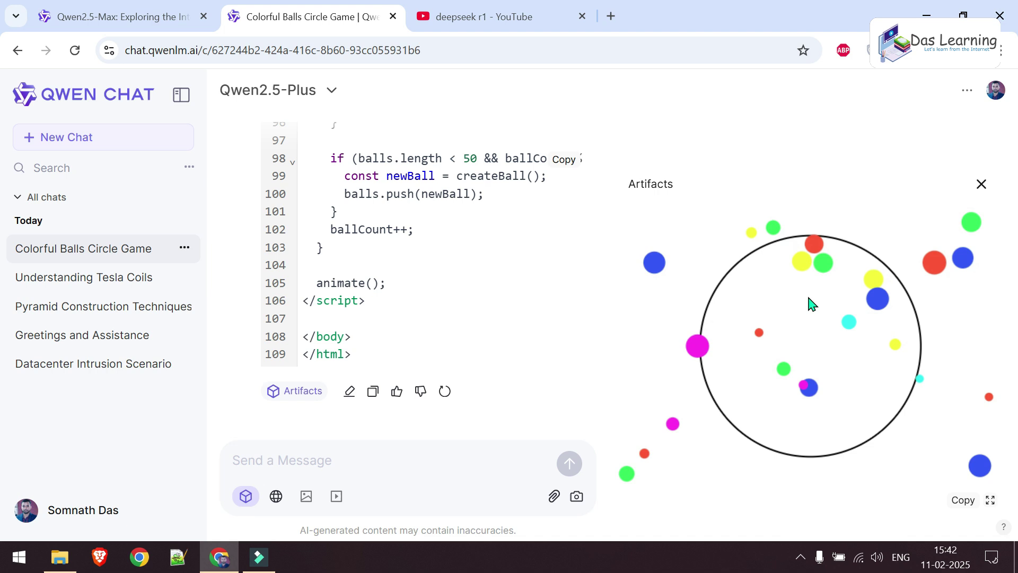
key("Escape")
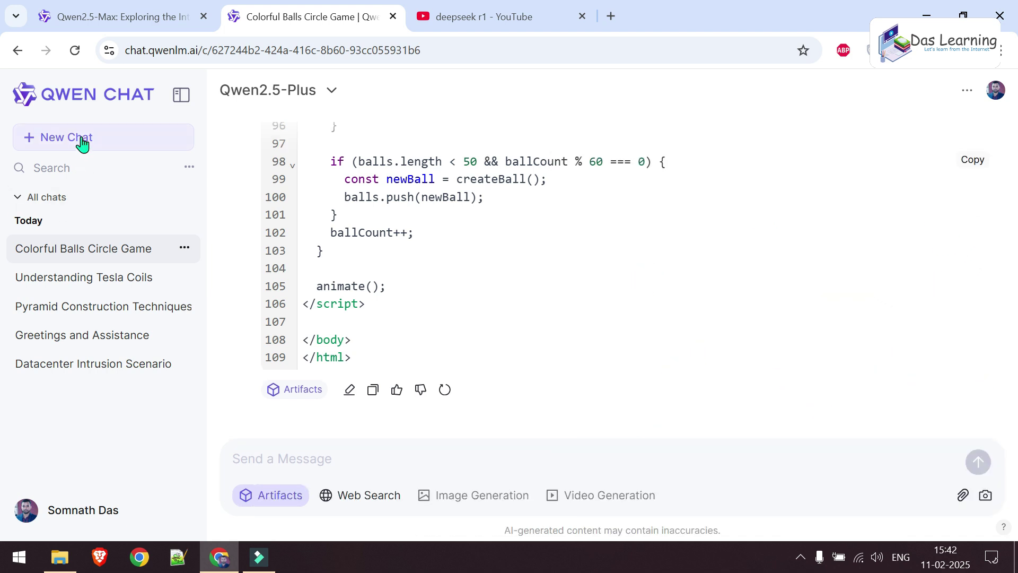
Step: In a new chat with web search enabled, ask the question about Maha Kumbh Mela 2025
left_click(76, 141)
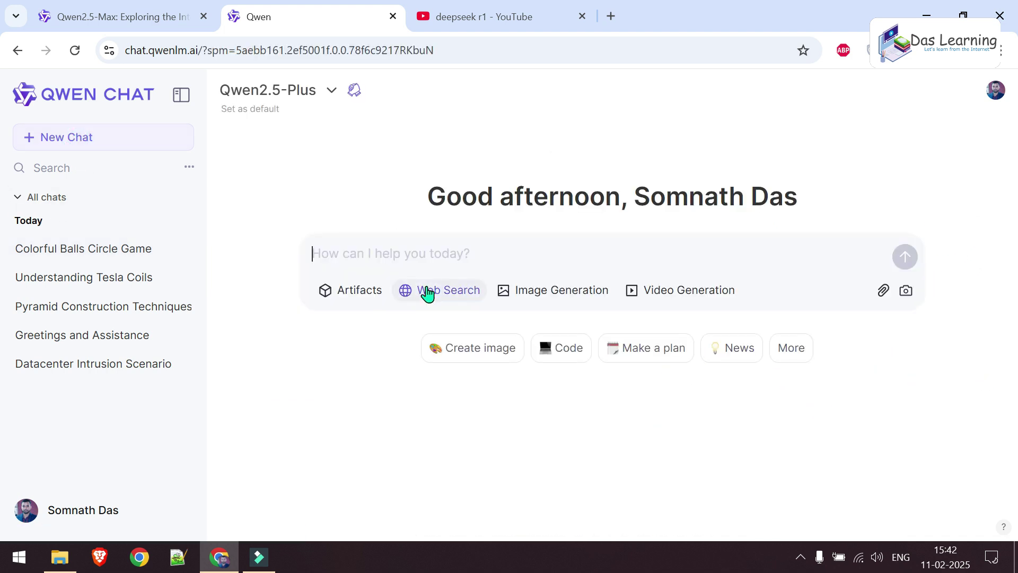
left_click(426, 292)
type("what is happening in maha kumbha in 2025")
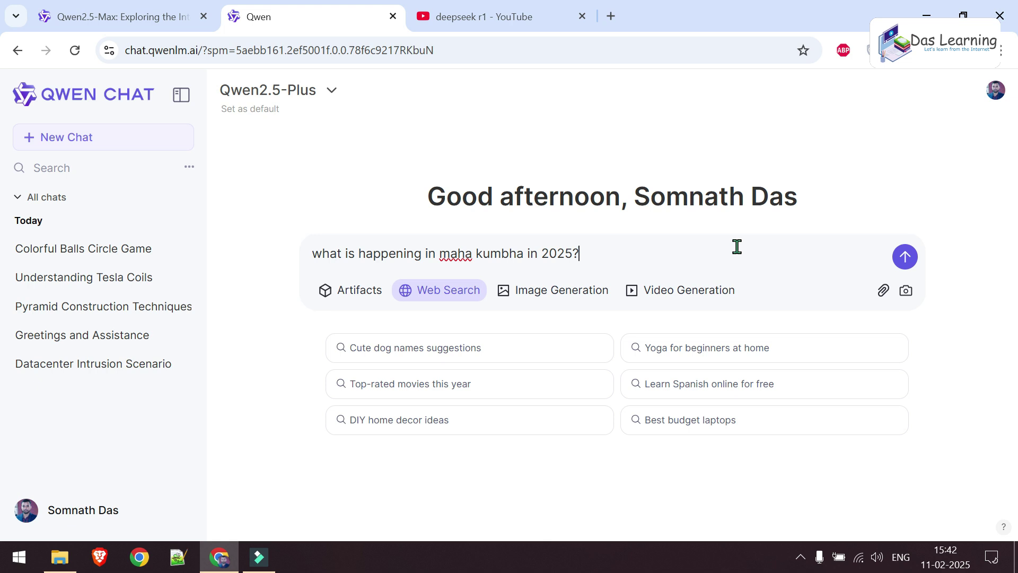
key("Return")
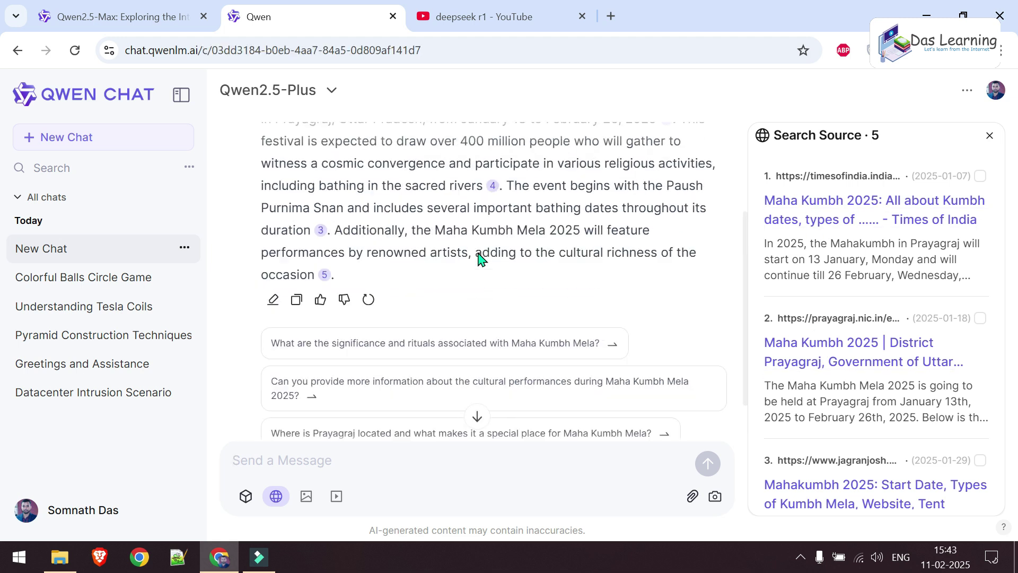
Step: In a new chat, generate a 4:3 image of an Egyptian king in front of the pyramid
left_click(104, 147)
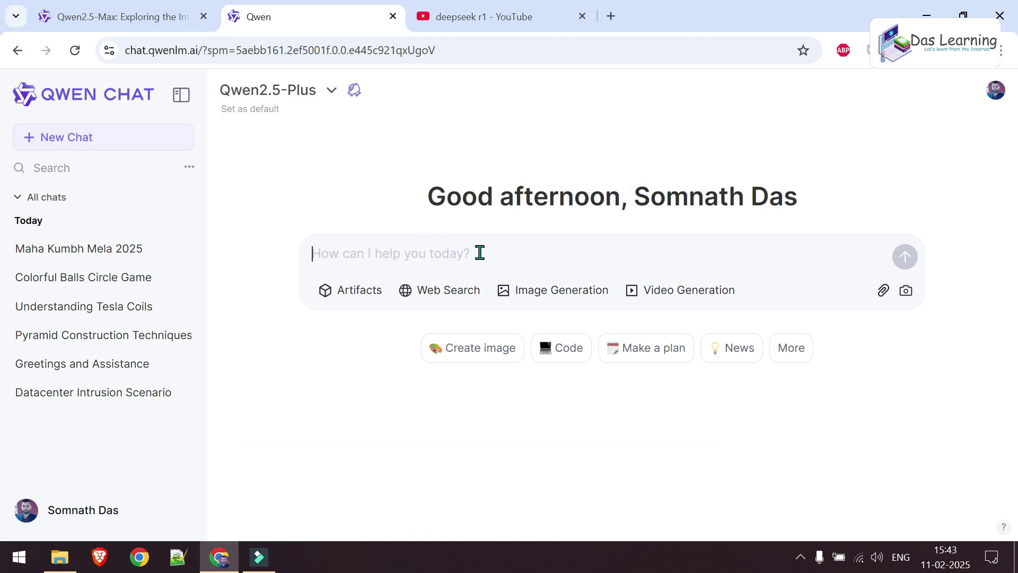
type("An egyptian king is standing in front of the Pyramid")
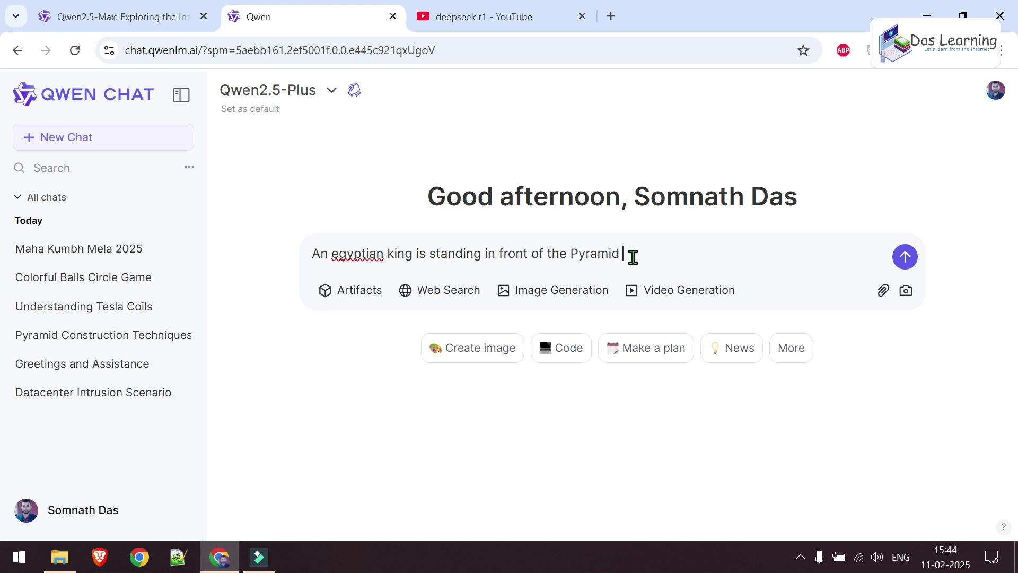
left_click(559, 295)
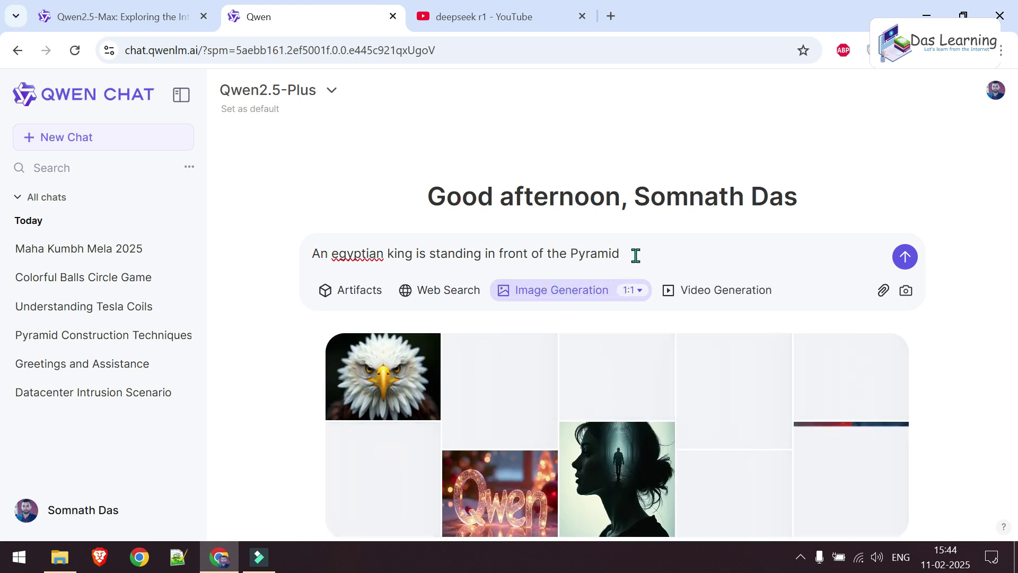
left_click(635, 292)
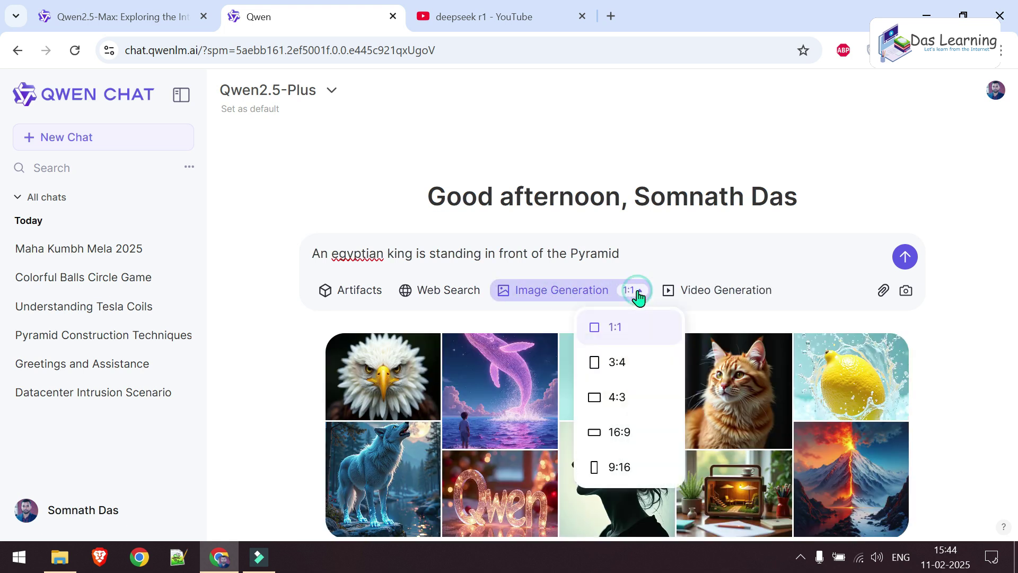
left_click(618, 398)
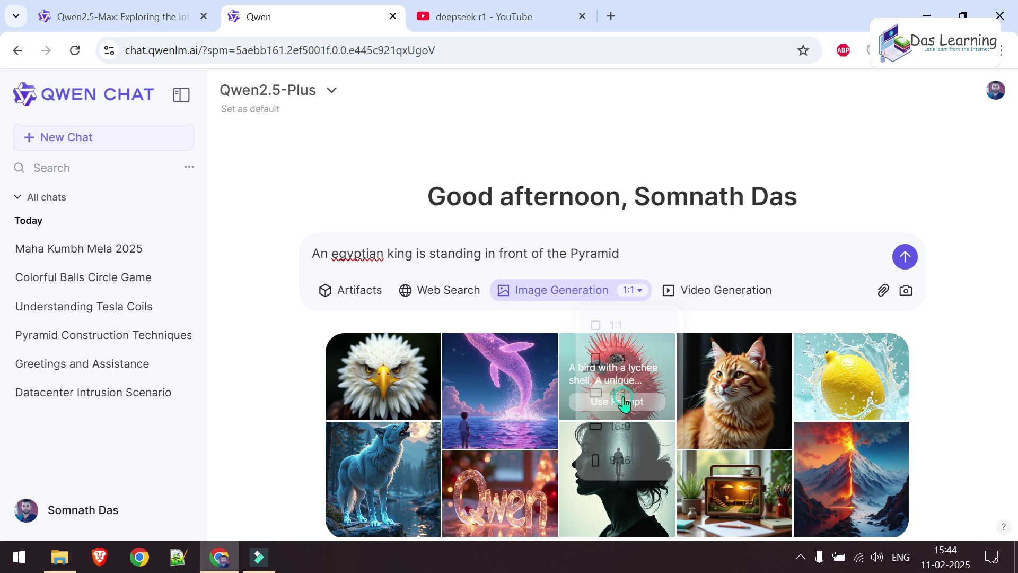
key("Return")
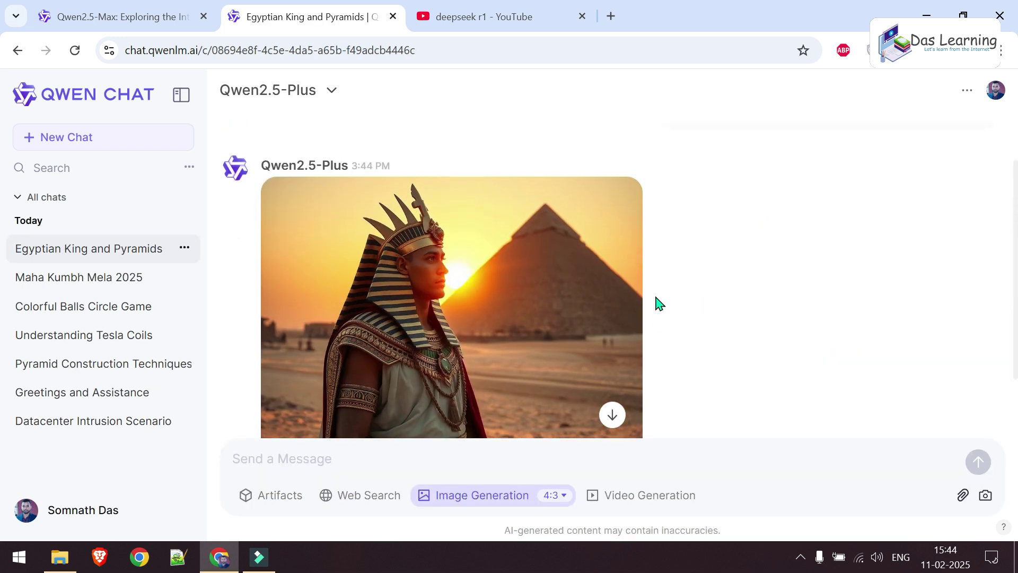
Step: Download the generated image and open the 1024 x 768 PNG from its folder
left_click(273, 391)
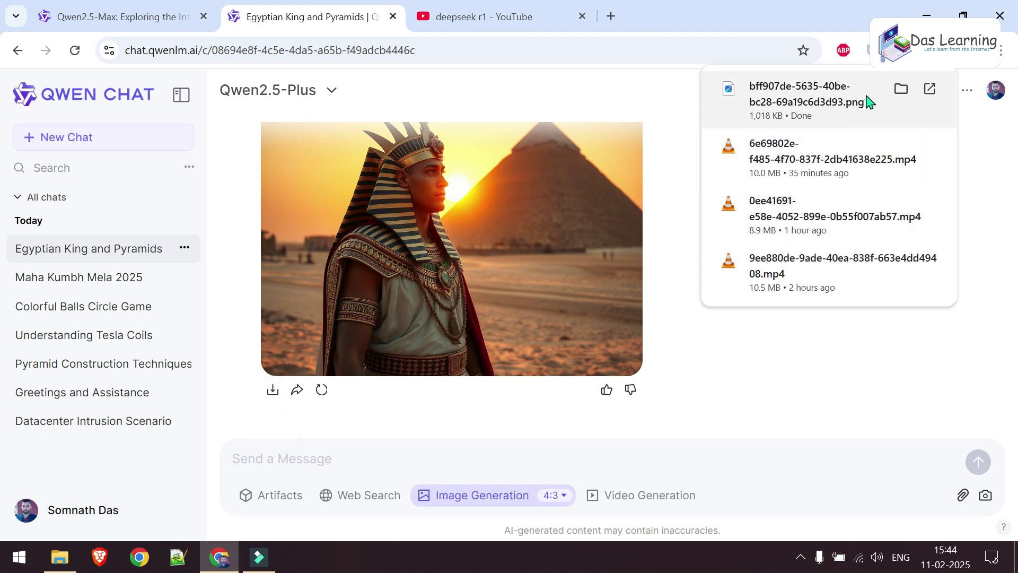
left_click(903, 91)
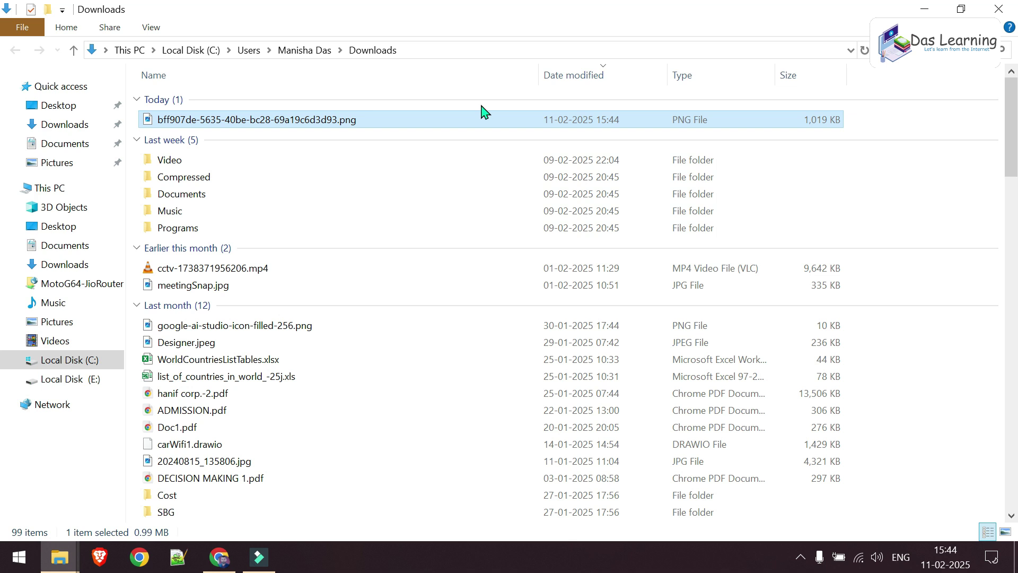
double_click(267, 120)
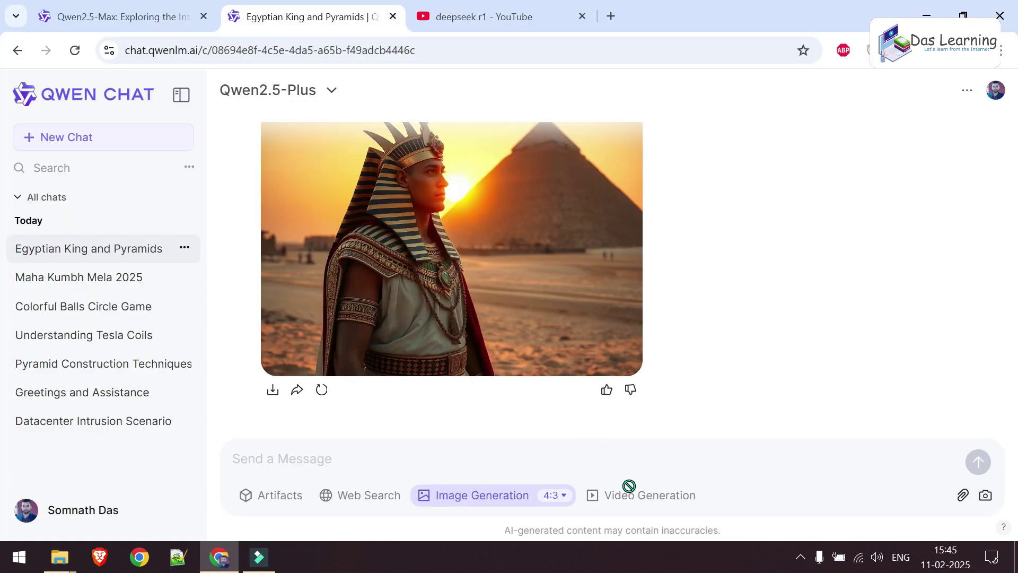
Step: In a new chat with Video Generation at 16:9, send the Japanese girl karate-in-the-mountain prompt
left_click(82, 147)
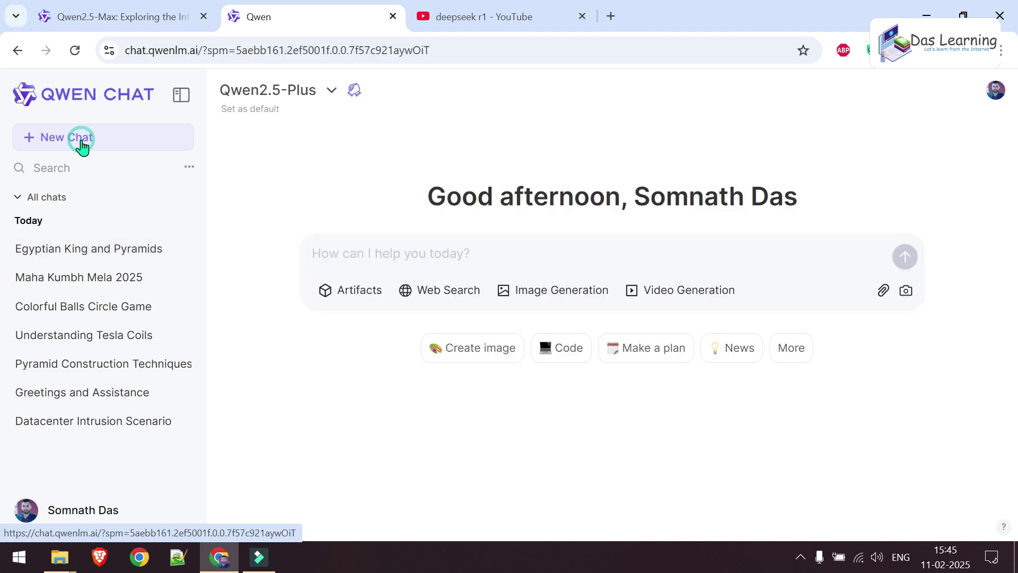
left_click(649, 298)
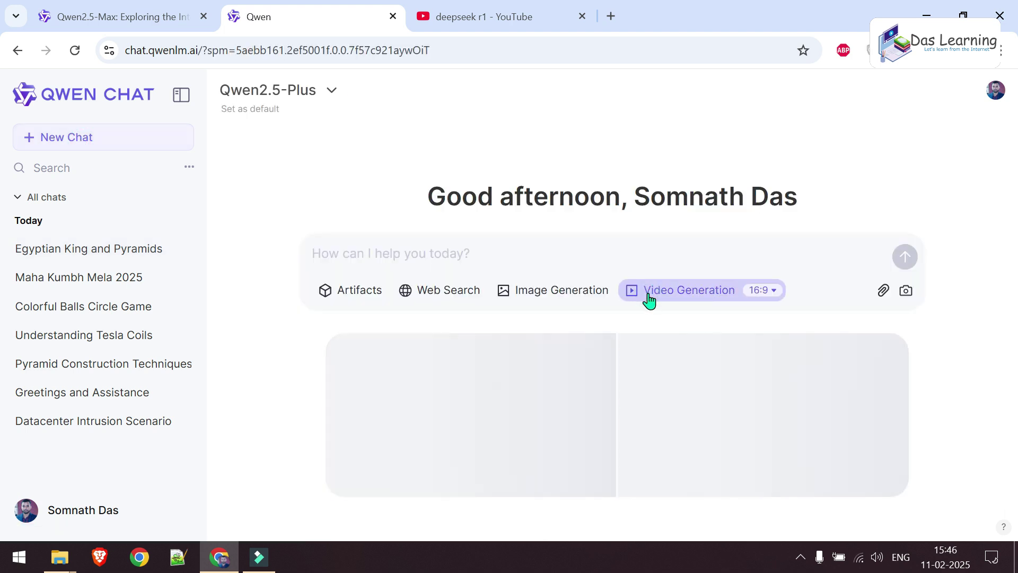
left_click(762, 296)
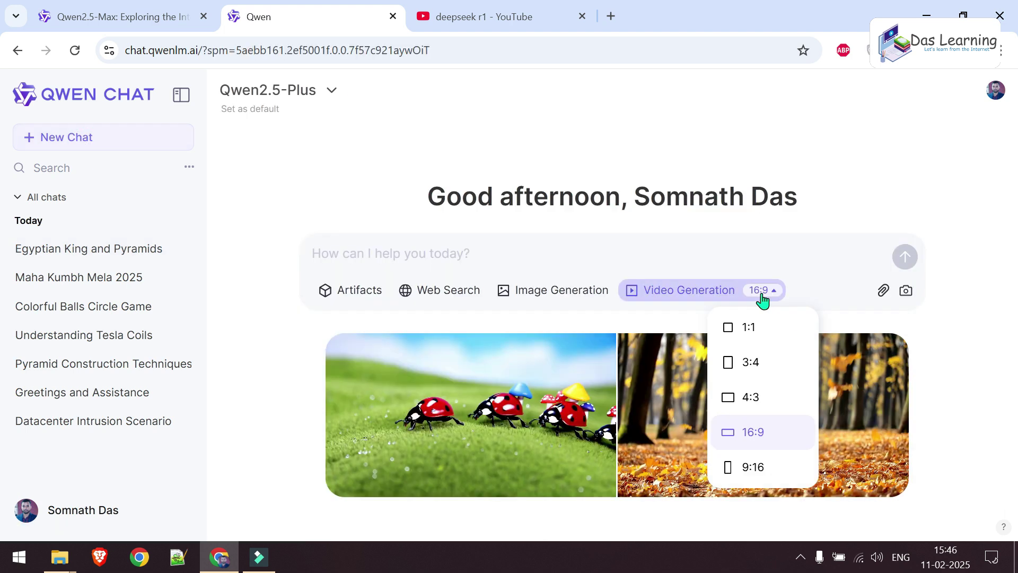
left_click(770, 438)
left_click(666, 252)
type("a japanese girl is practicing Karate in the mountain.")
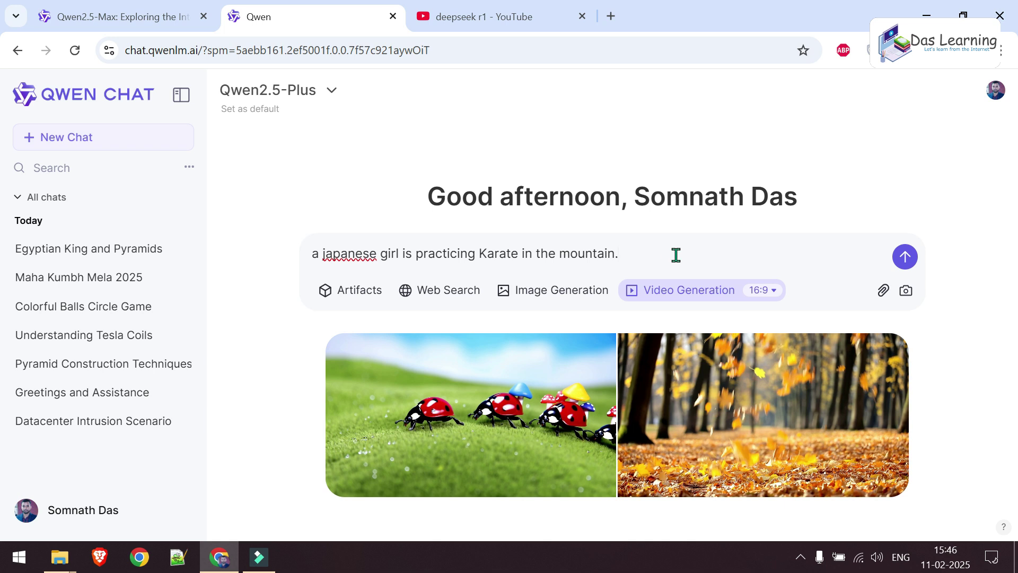
left_click(904, 257)
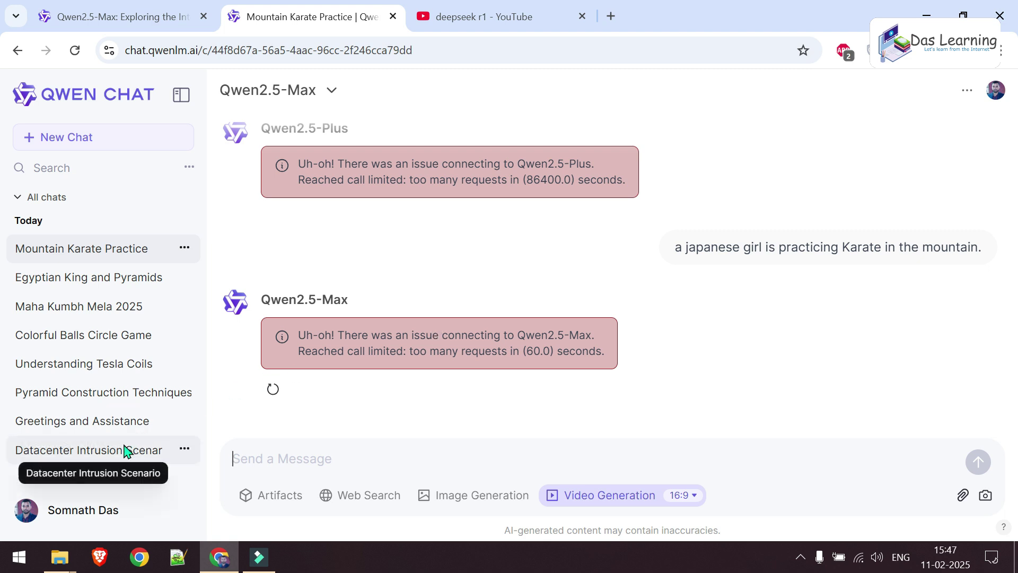
Step: Replay the hacker video in Datacenter Intrusion Scenario, then open the Greetings and Assistance chat
left_click(97, 454)
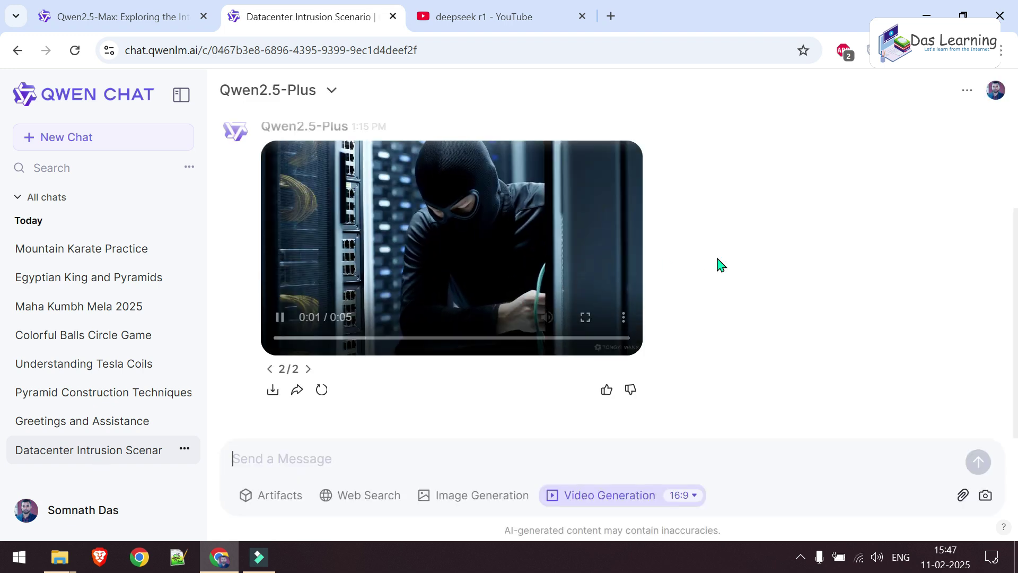
scroll(719, 265, "up", 2)
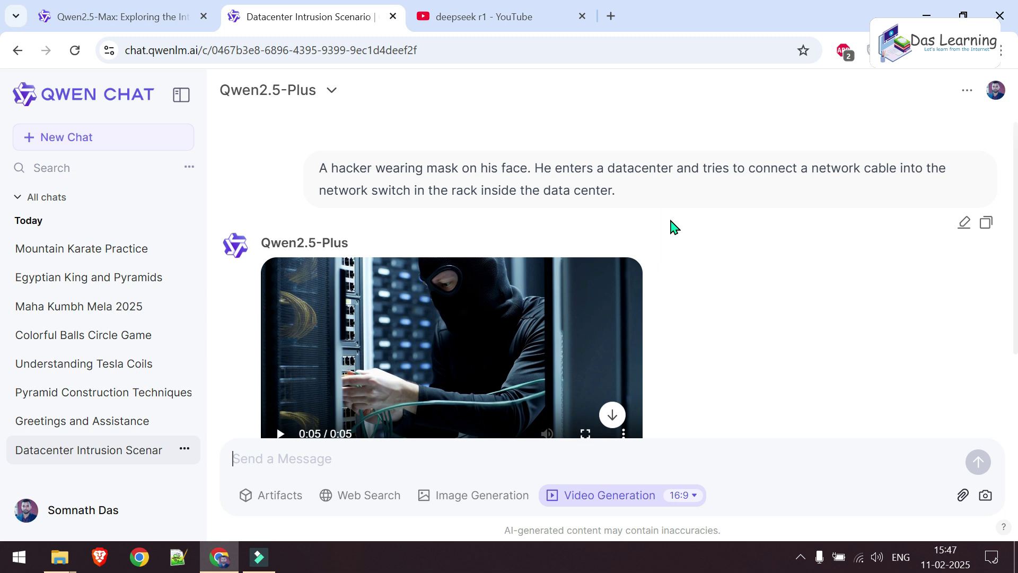
scroll(673, 227, "down", 2)
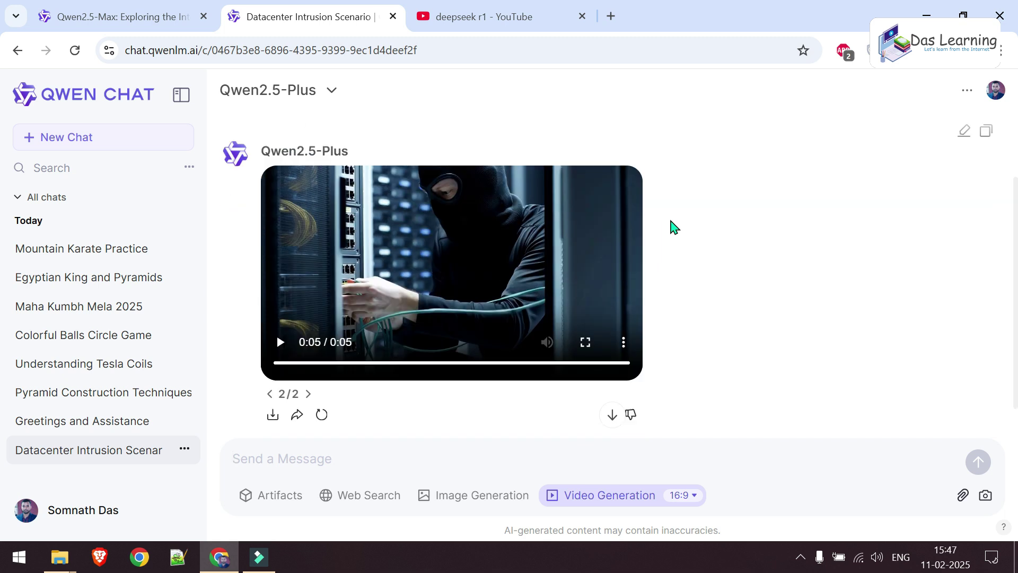
left_click(279, 318)
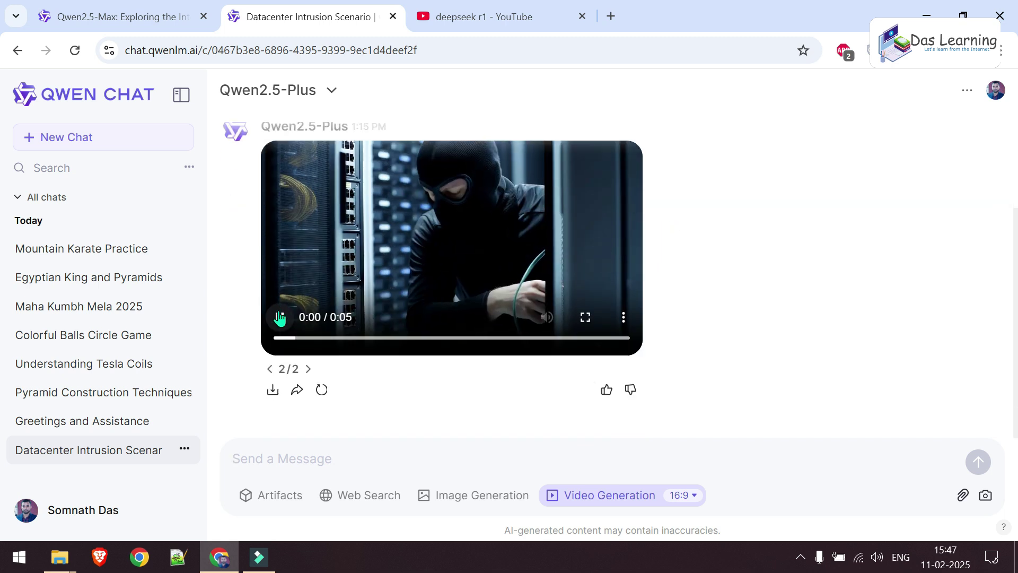
left_click(86, 421)
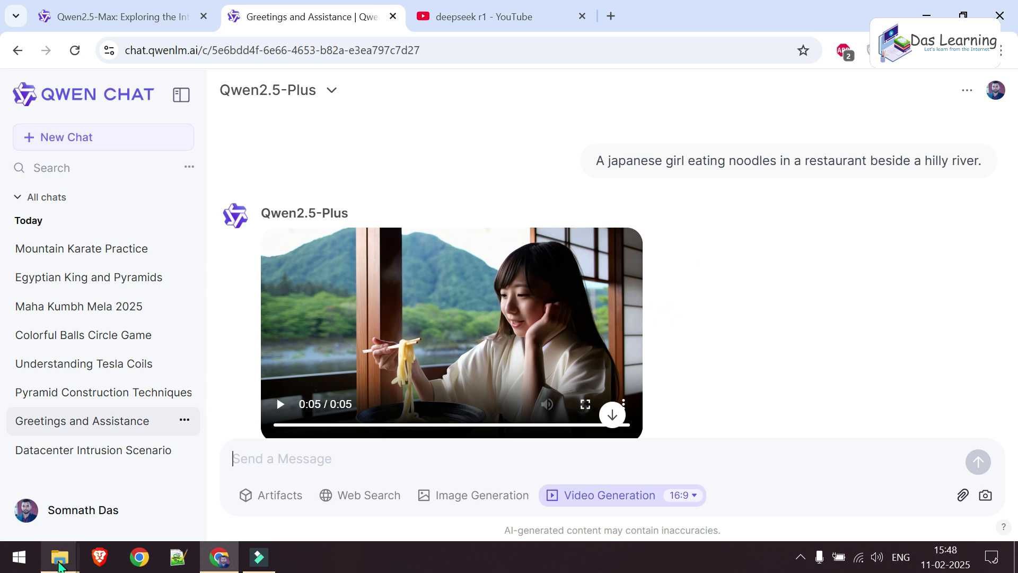
Step: Bring the File Explorer window for the QWEN video folder to the front from the taskbar
mouse_move(60, 564)
left_click(75, 504)
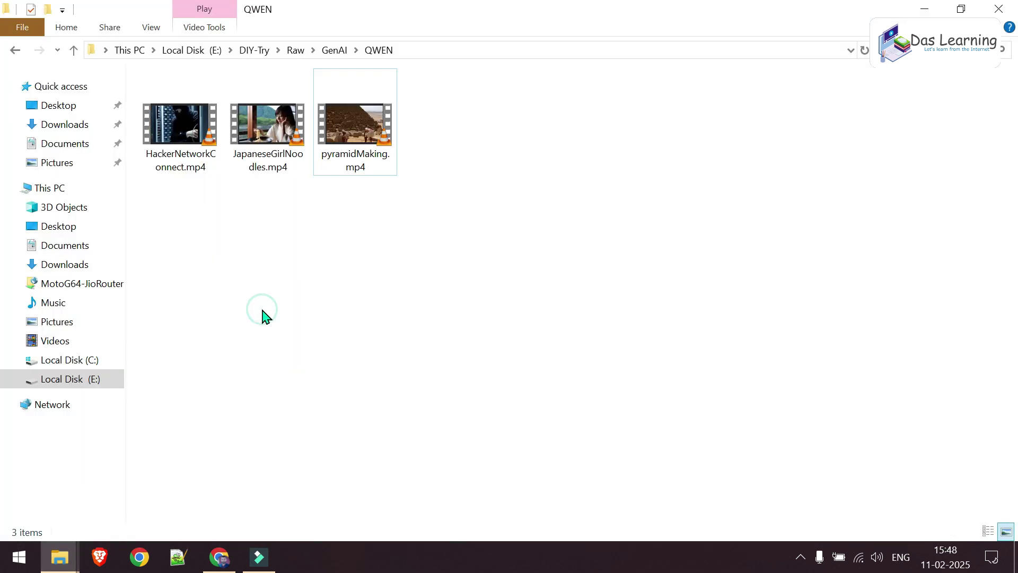